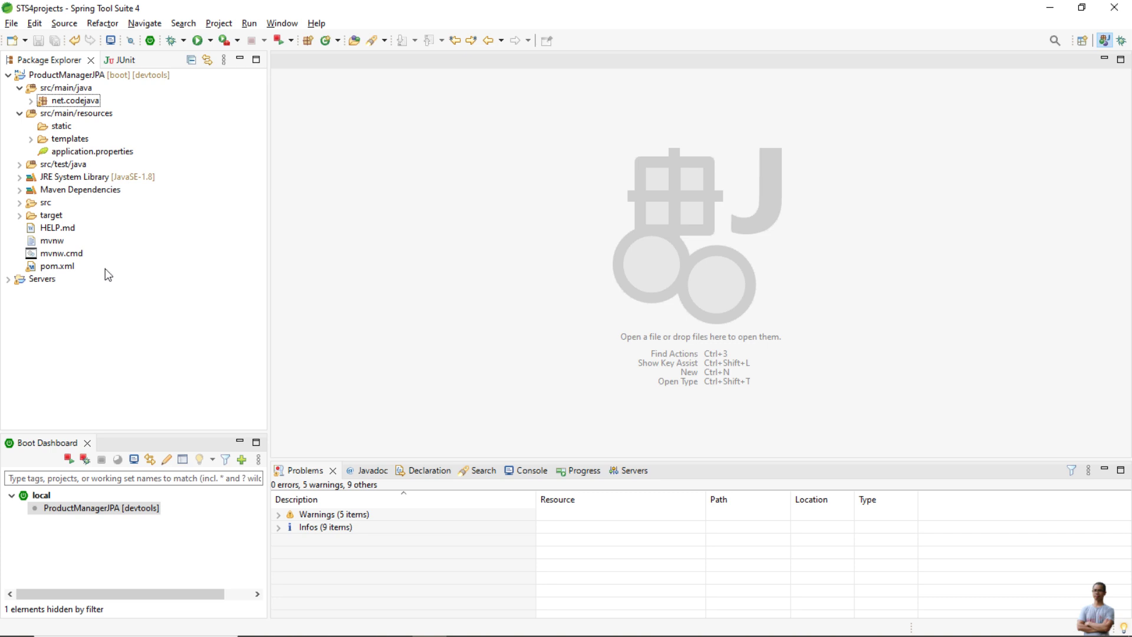
# Expand net.codejava and open src/main/resources/application.properties in the editor
pyautogui.click(30, 101)
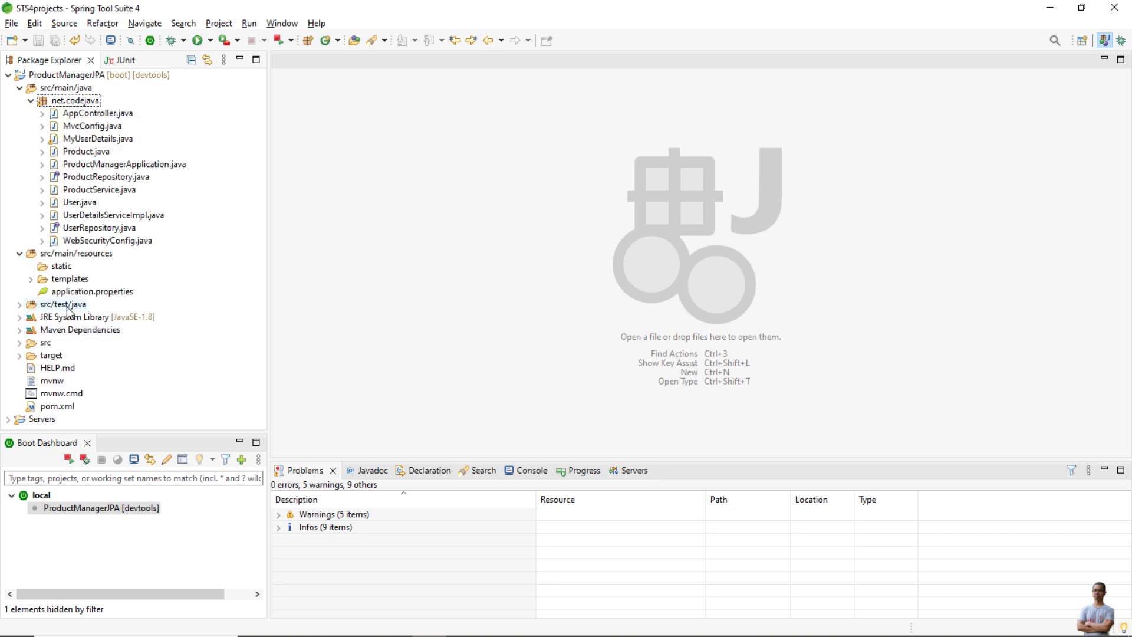
pyautogui.doubleClick(90, 292)
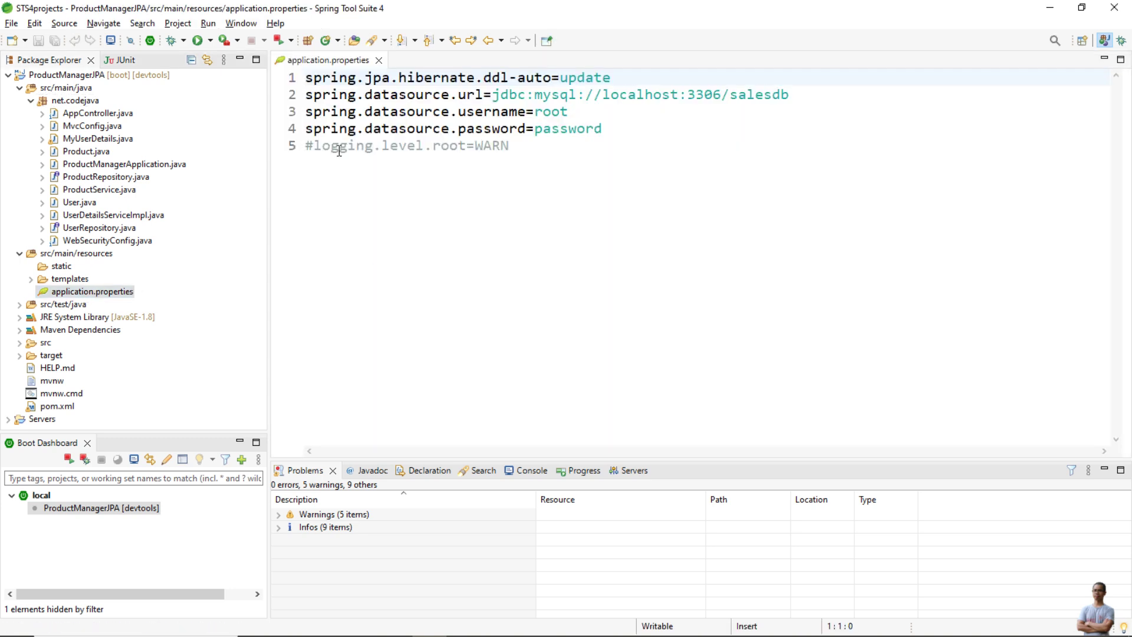
# Add server.servlet.session.timeout=2m below the existing datasource properties and save application.properties
pyautogui.click(531, 146)
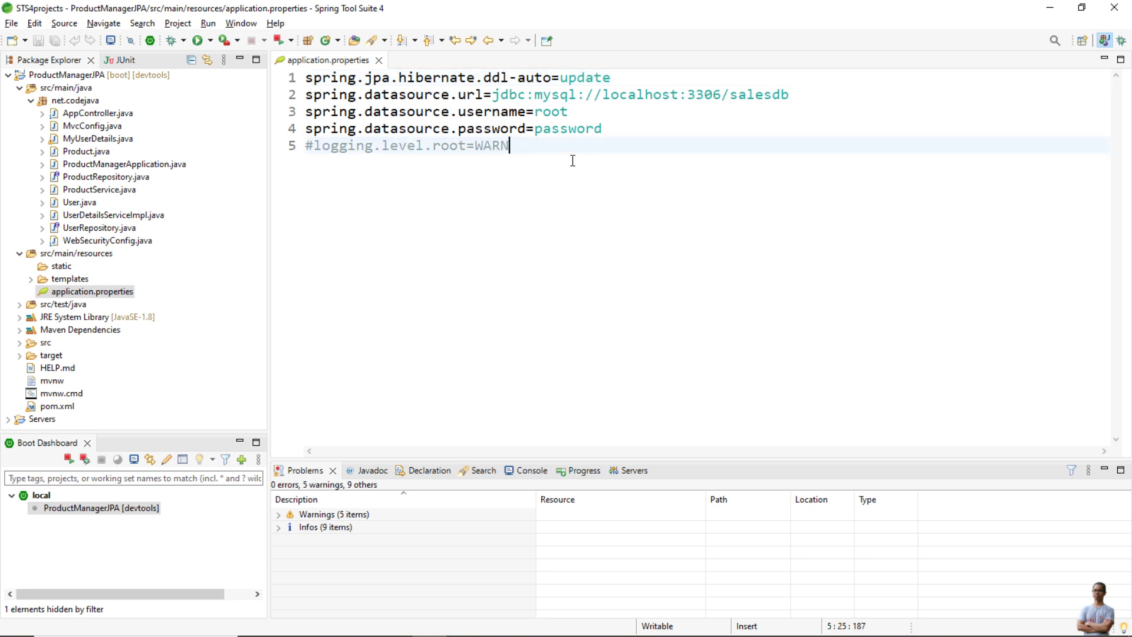
pyautogui.press('Return')
pyautogui.press('Return')
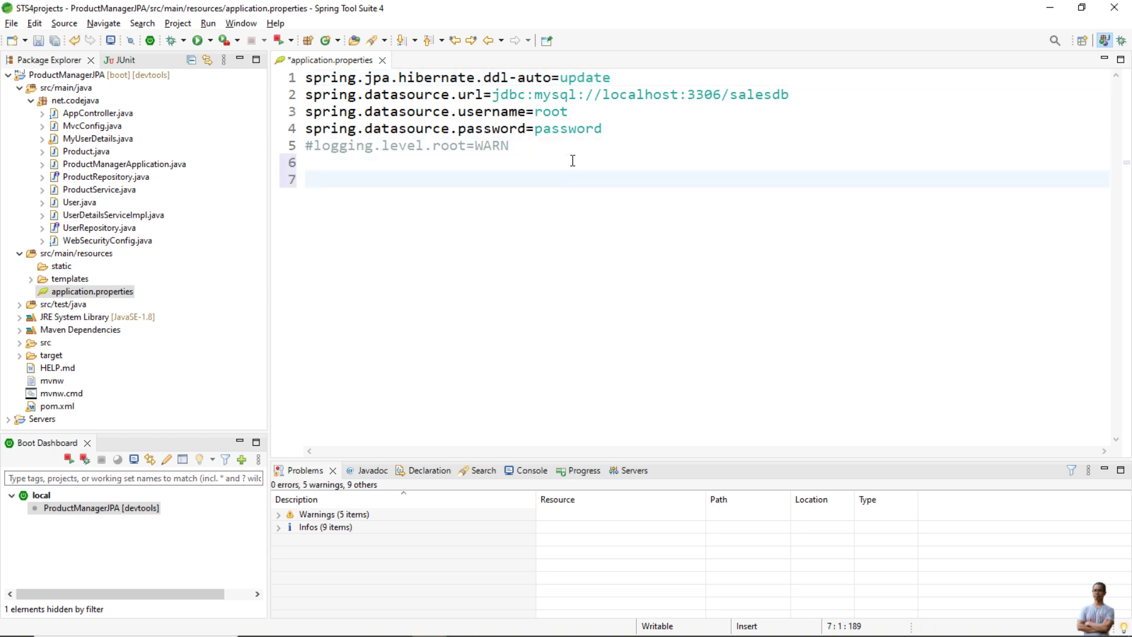
pyautogui.write('server.')
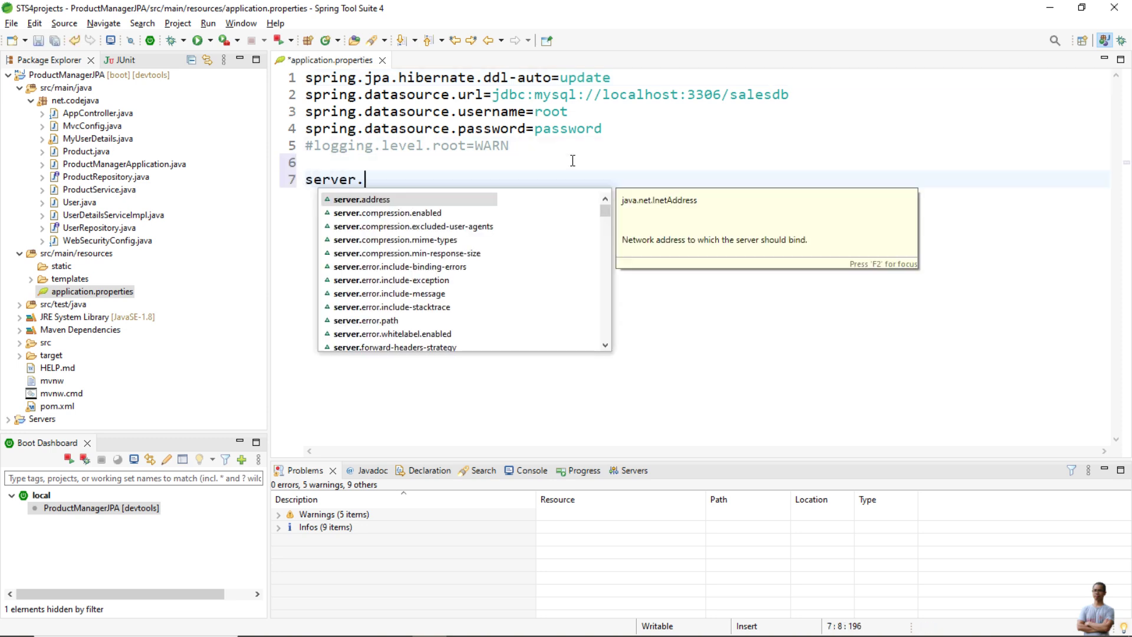
pyautogui.write('servlet')
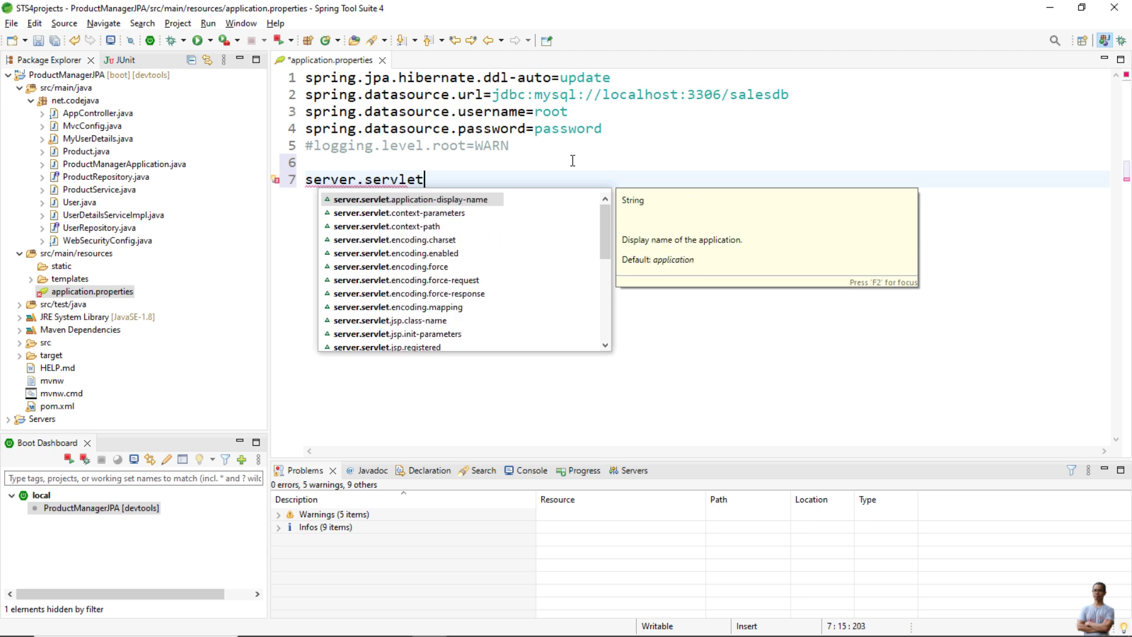
pyautogui.write('.sess')
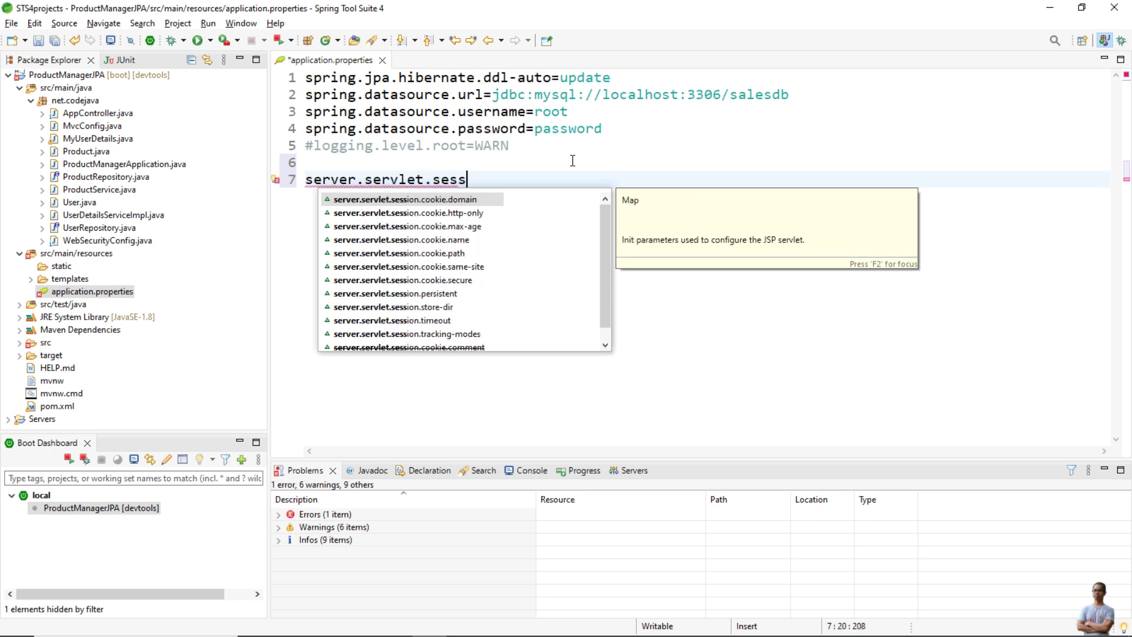
pyautogui.write('ion.tim')
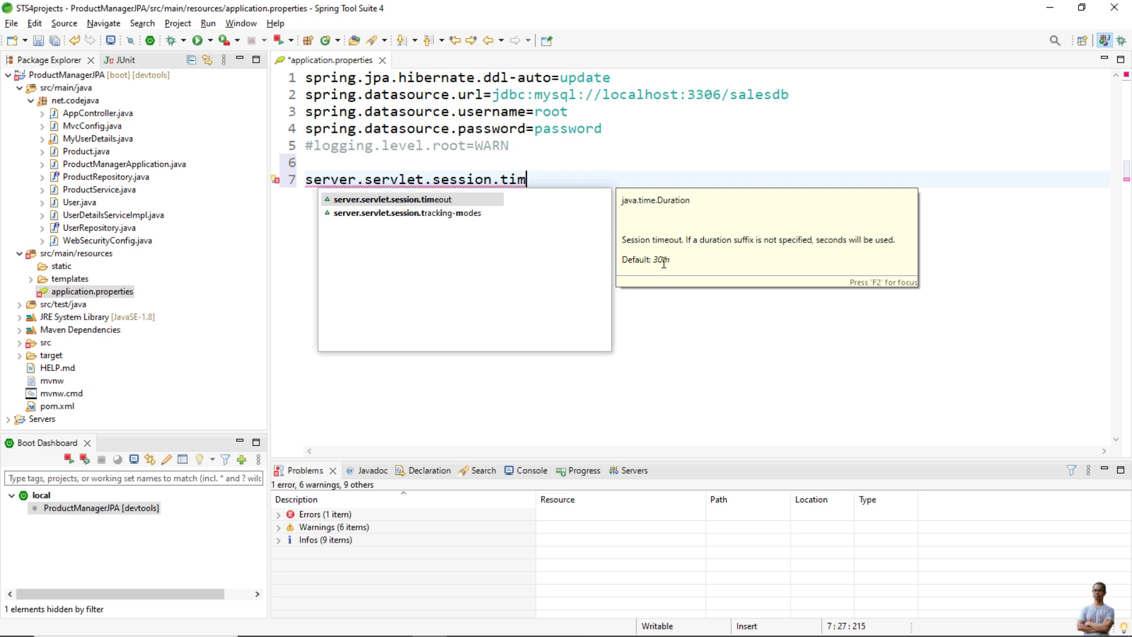
pyautogui.doubleClick(656, 259)
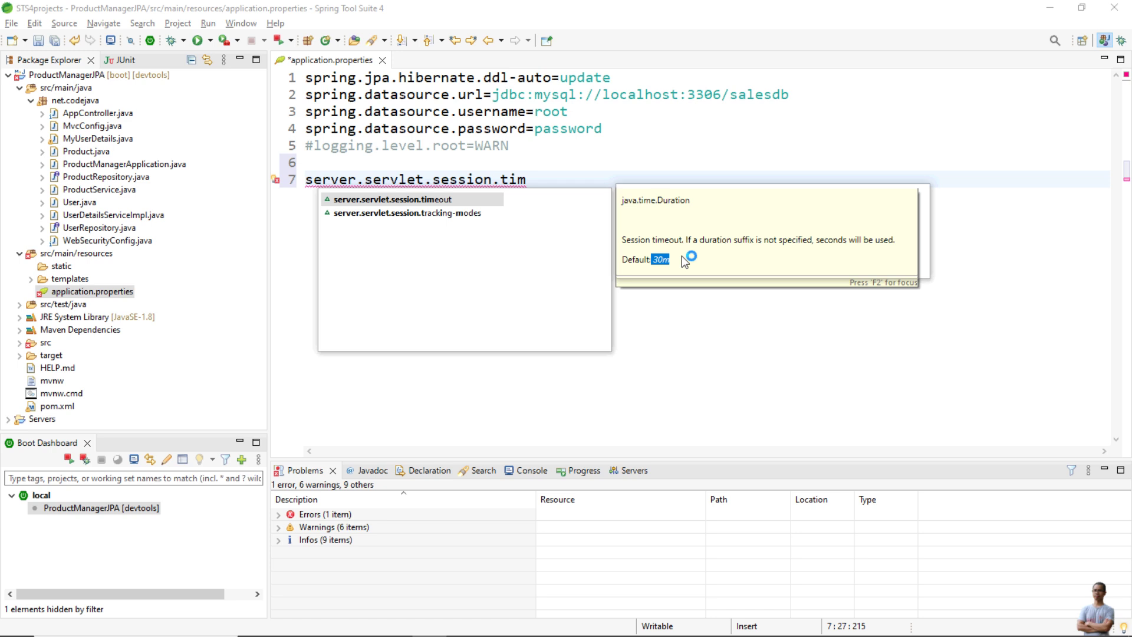
pyautogui.click(619, 234)
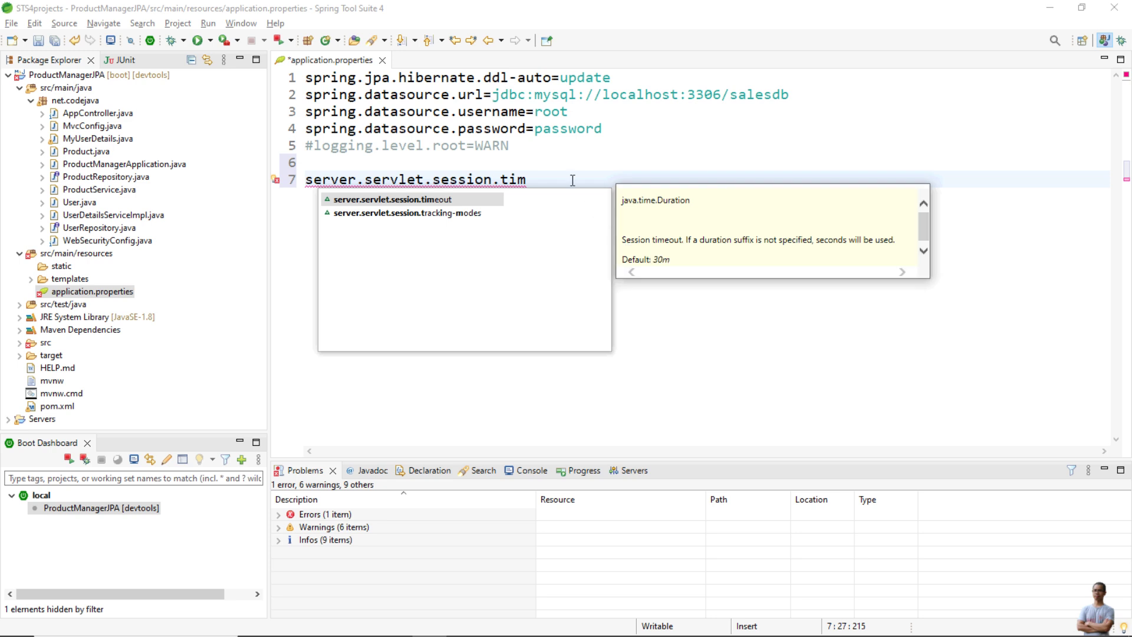
pyautogui.click(573, 181)
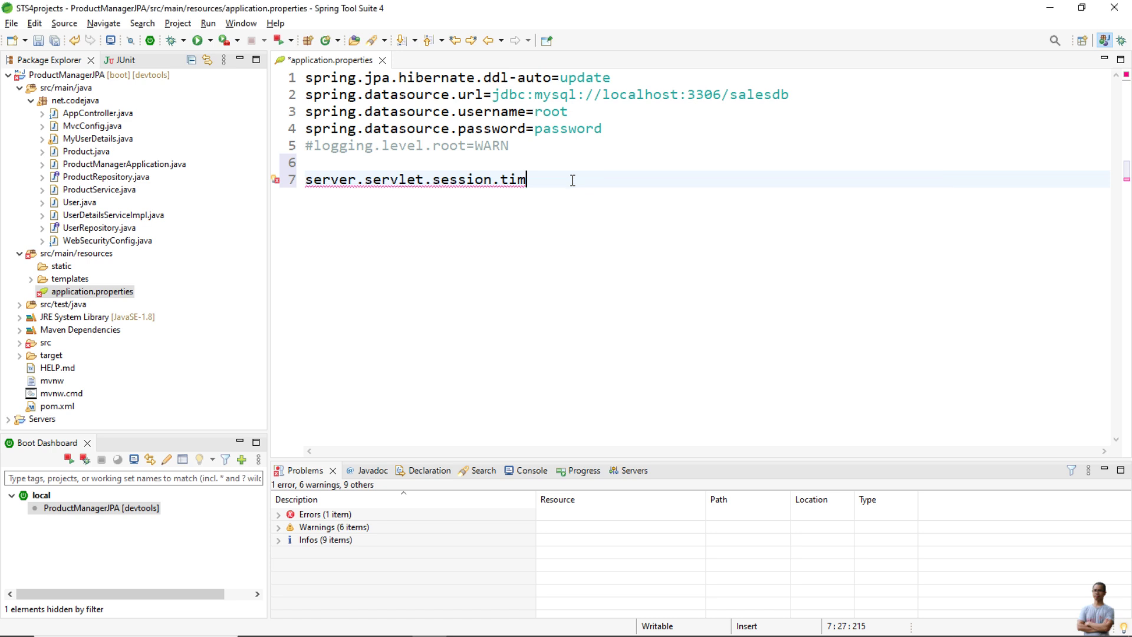
pyautogui.write('e')
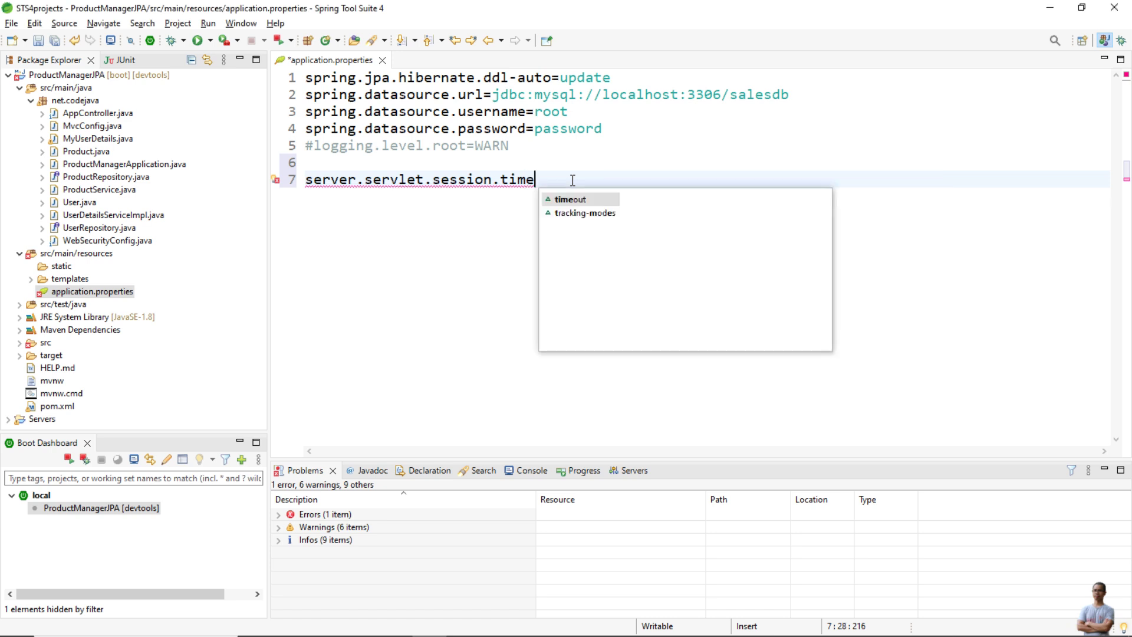
pyautogui.press('Return')
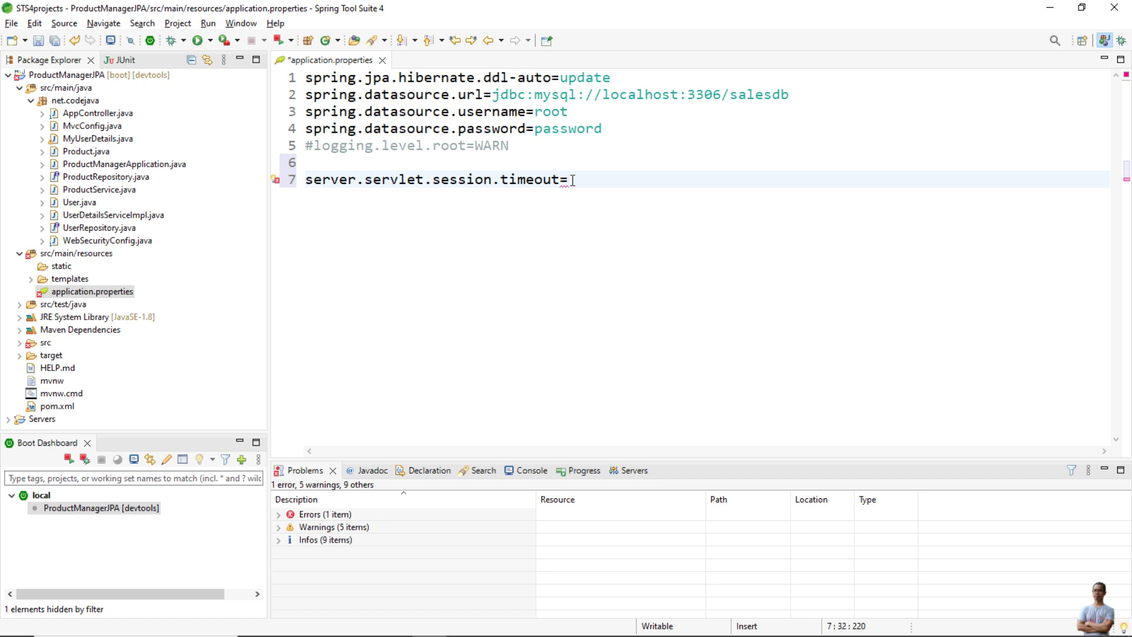
pyautogui.write('1')
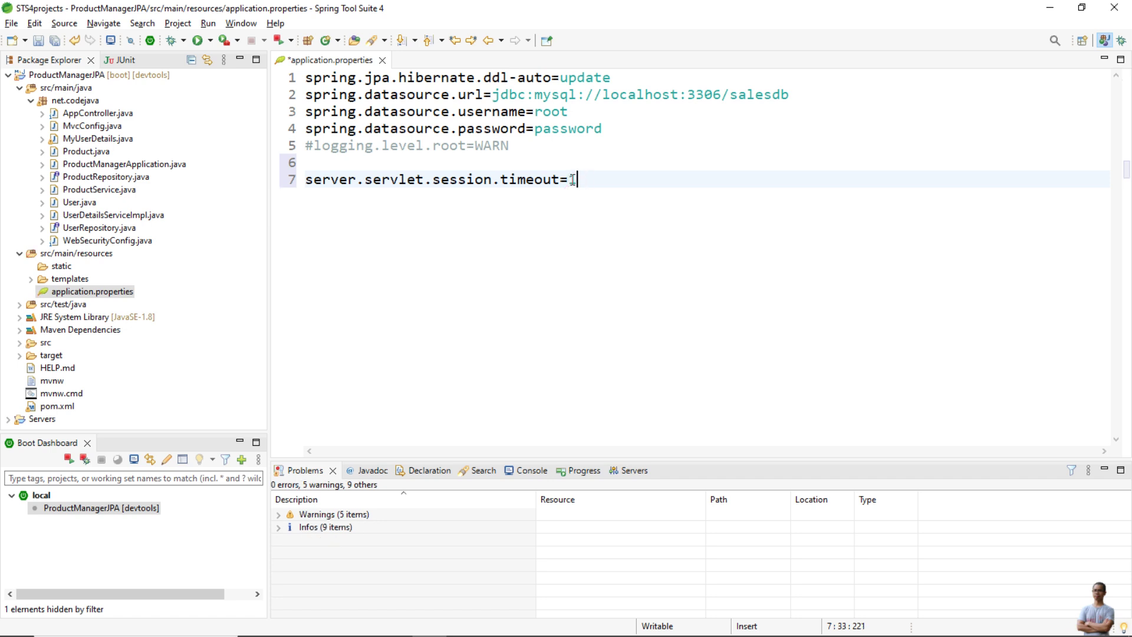
pyautogui.write('5m')
pyautogui.press('BackSpace')
pyautogui.press('BackSpace')
pyautogui.press('BackSpace')
pyautogui.write('2')
pyautogui.write('m')
pyautogui.hotkey('ctrl', 's')
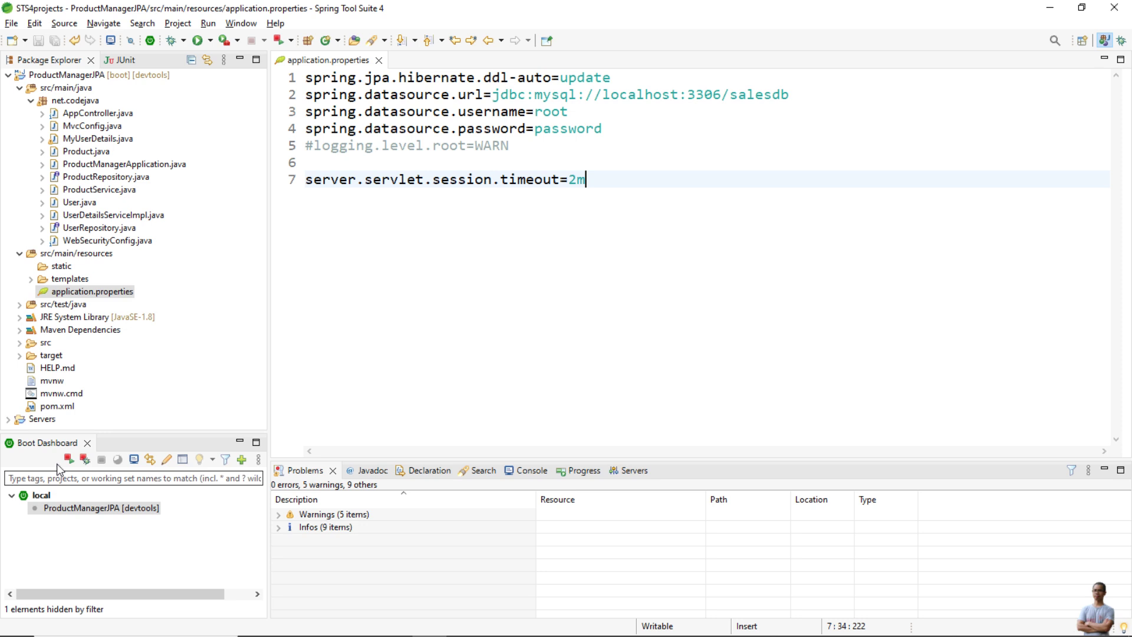
# Restart the ProductManagerJPA Spring Boot app and switch to Chrome
pyautogui.click(68, 459)
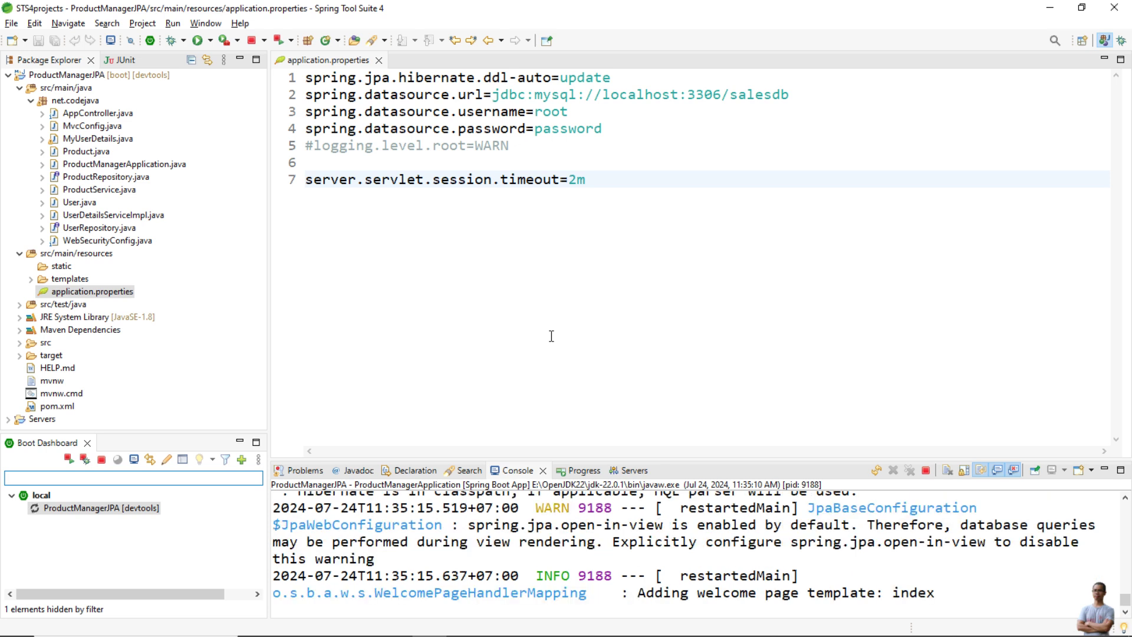
pyautogui.hotkey('alt', 'Tab')
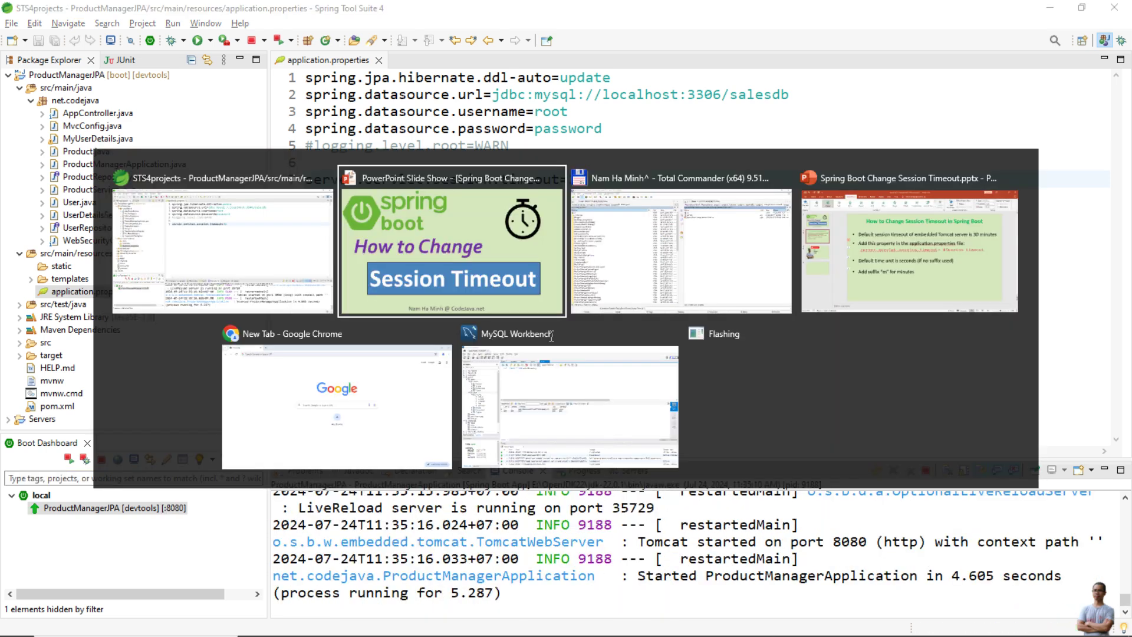
pyautogui.press('Tab')
pyautogui.press('Tab')
pyautogui.press('Tab')
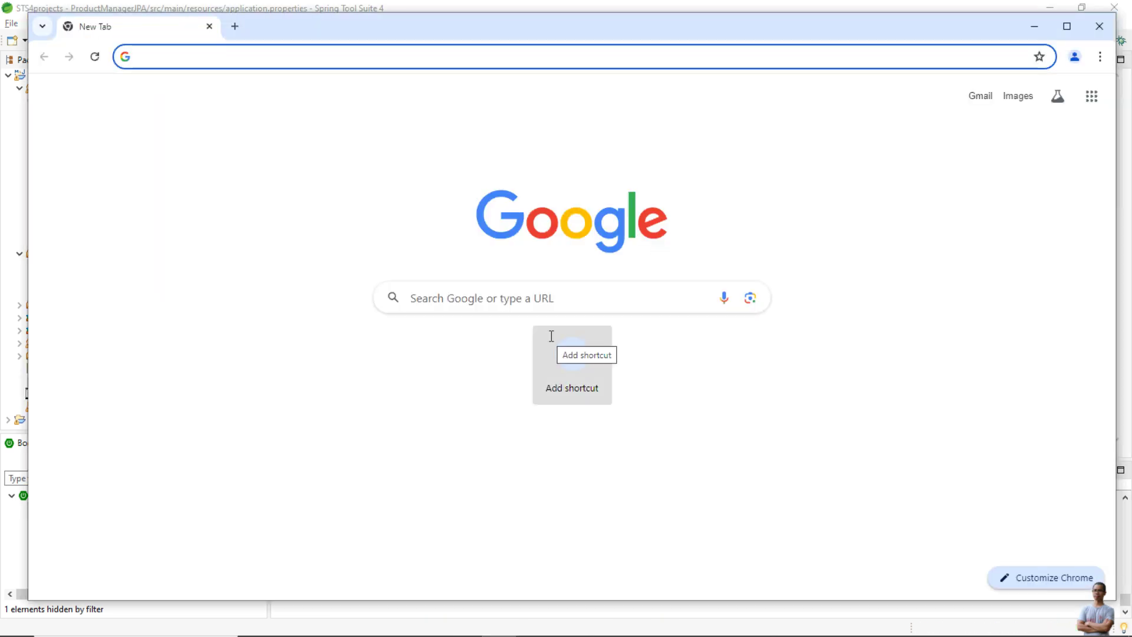
pyautogui.write('localhost:8080')
# Sign in as admin with the password on localhost:8080/login
pyautogui.press('Return')
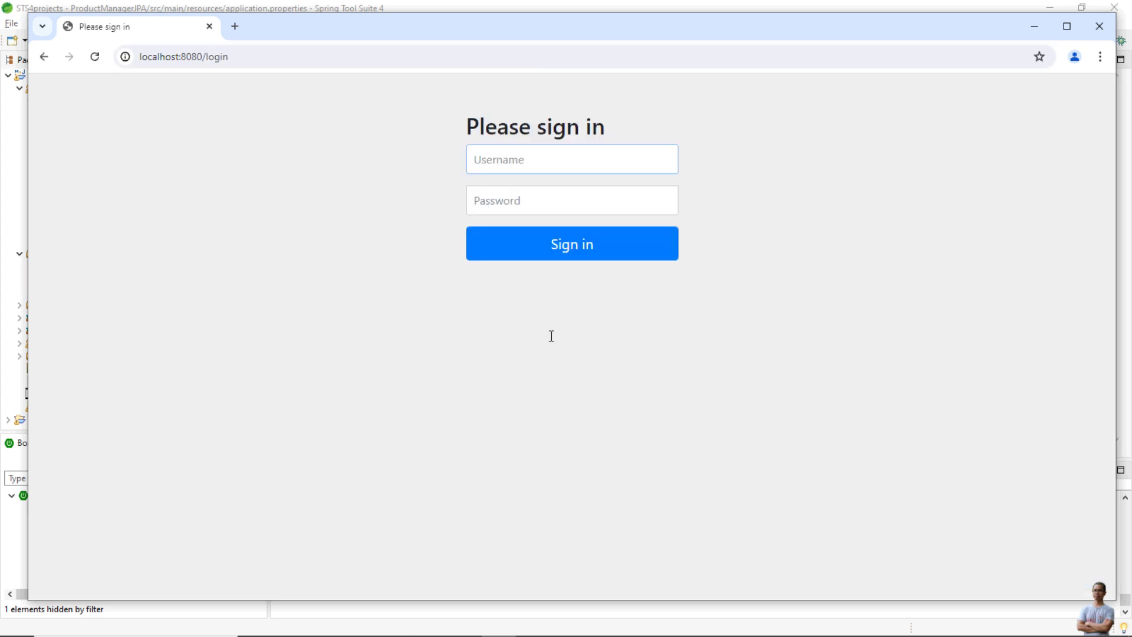
pyautogui.write('admin')
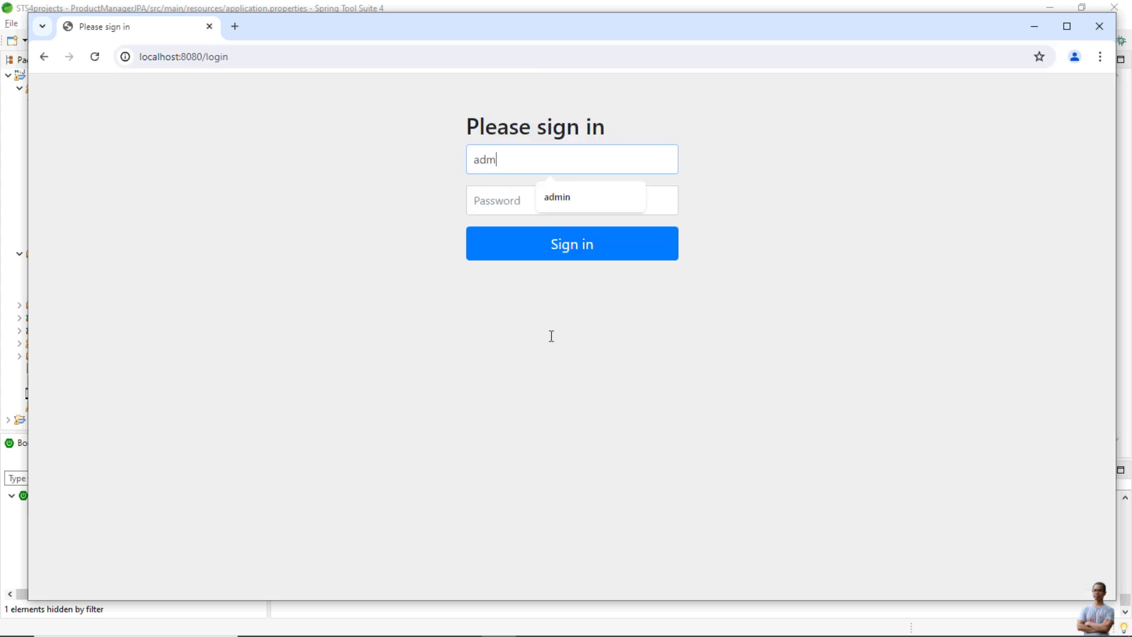
pyautogui.press('Tab')
pyautogui.write('admin')
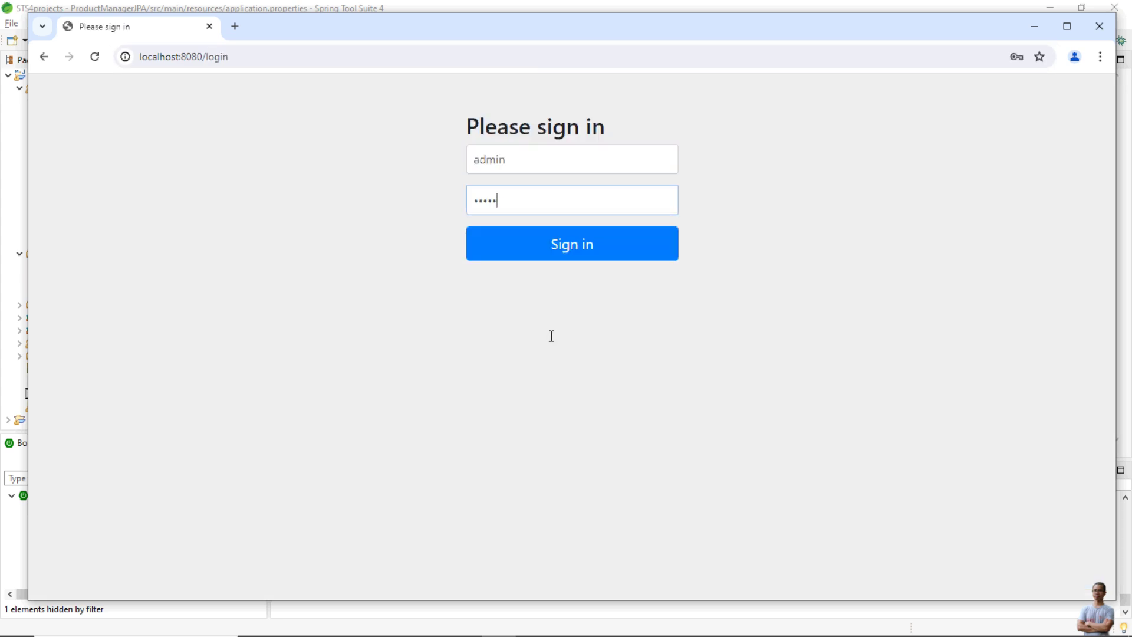
pyautogui.press('Return')
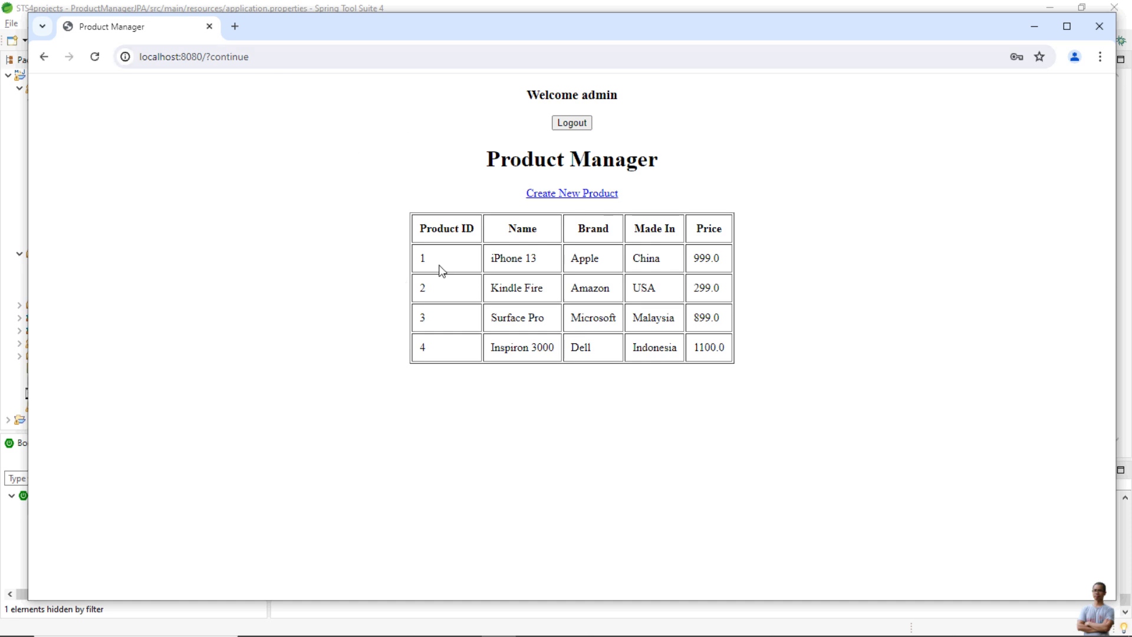
# Remove ?continue from the address and reload the product page
pyautogui.click(254, 56)
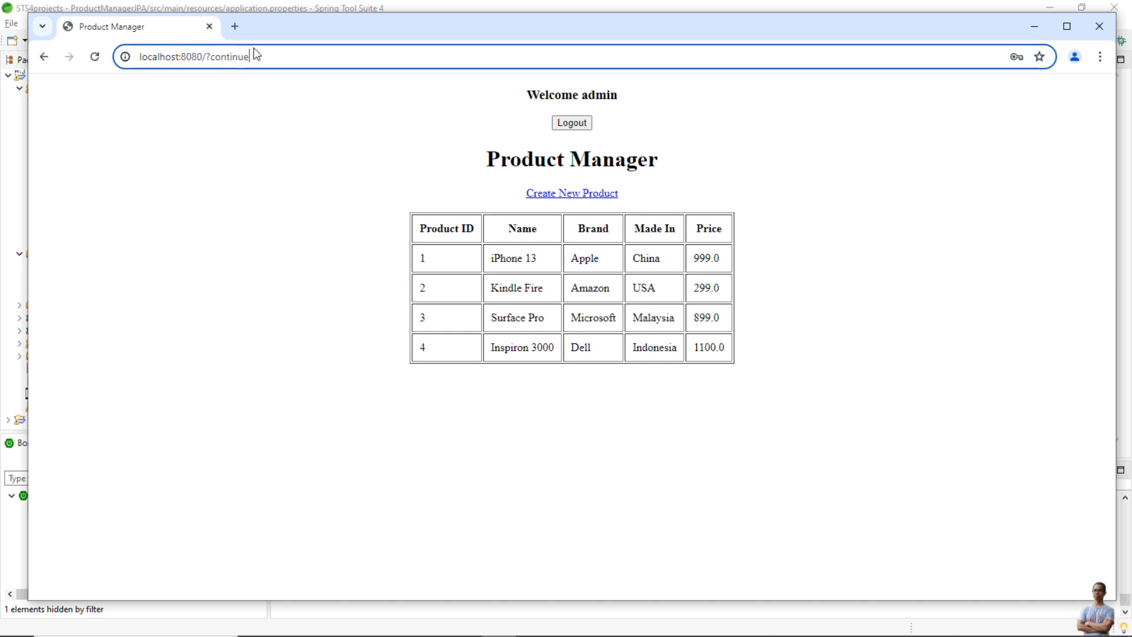
pyautogui.moveTo(205, 57); pyautogui.dragTo(327, 58)
pyautogui.press('BackSpace')
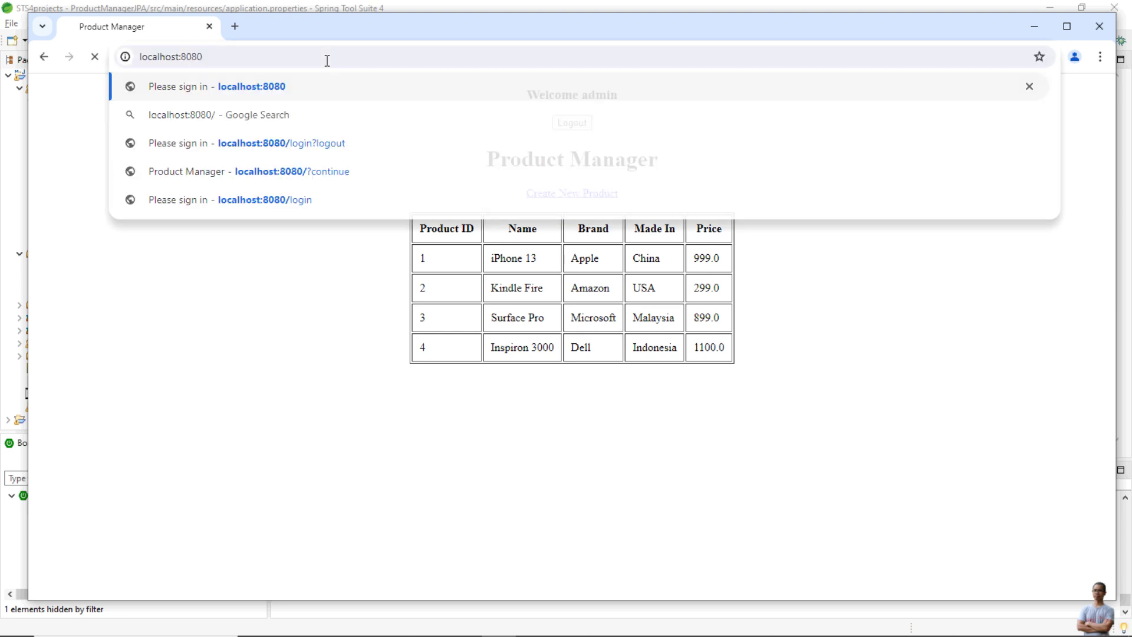
pyautogui.press('Return')
pyautogui.click(326, 58)
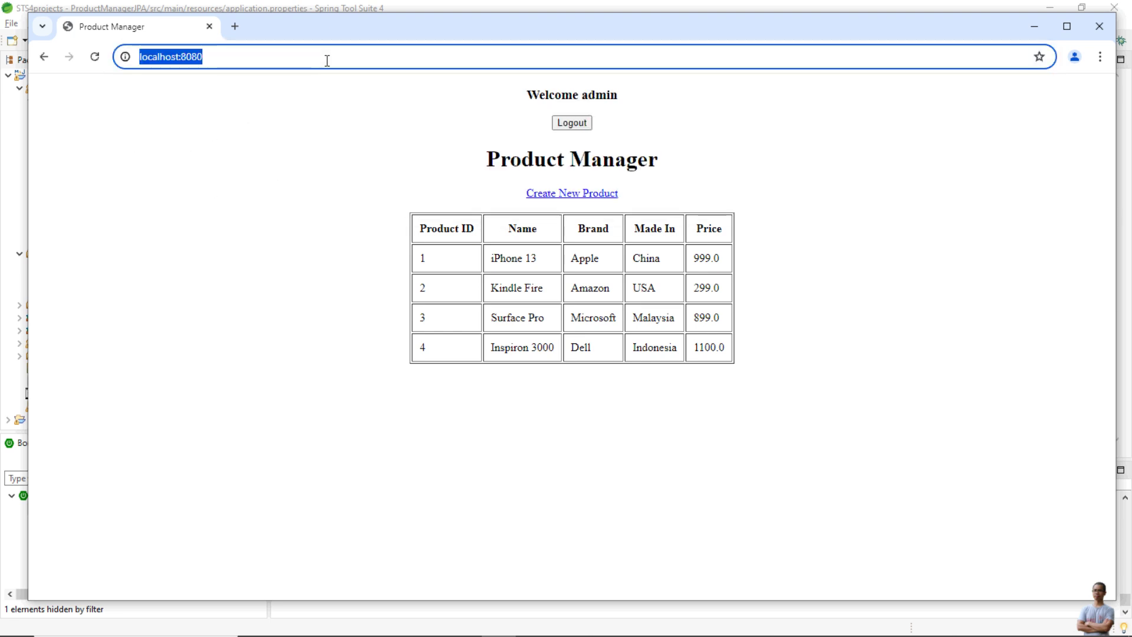
pyautogui.press('Return')
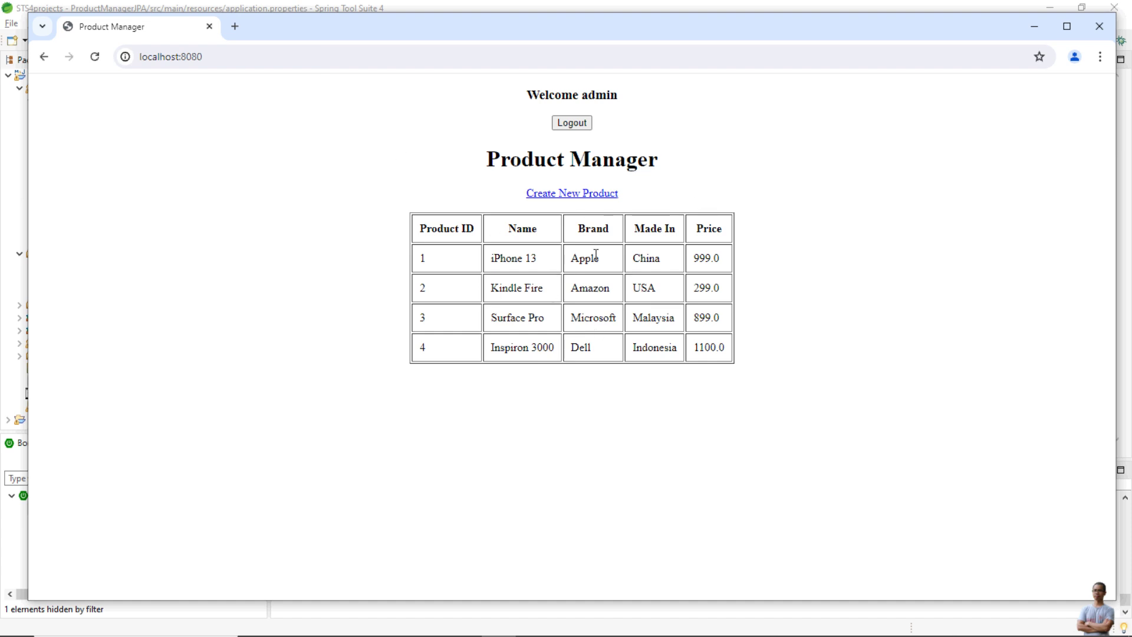
# After waiting out the 2m session timeout, reload the page and land on /login
pyautogui.doubleClick(591, 94)
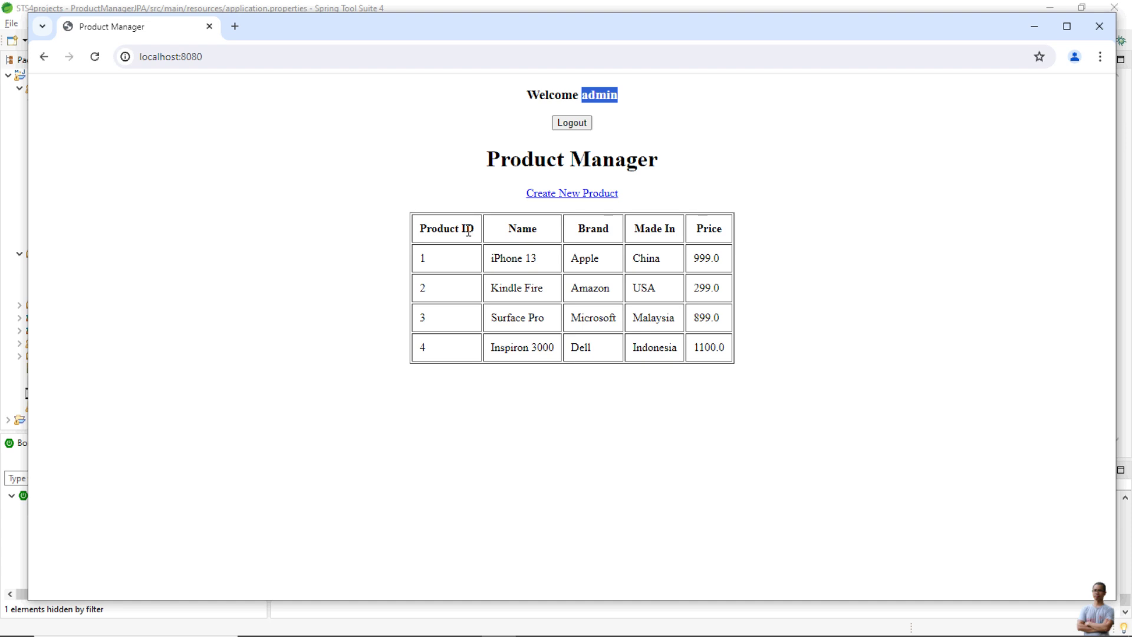
pyautogui.hotkey('alt', 'Tab')
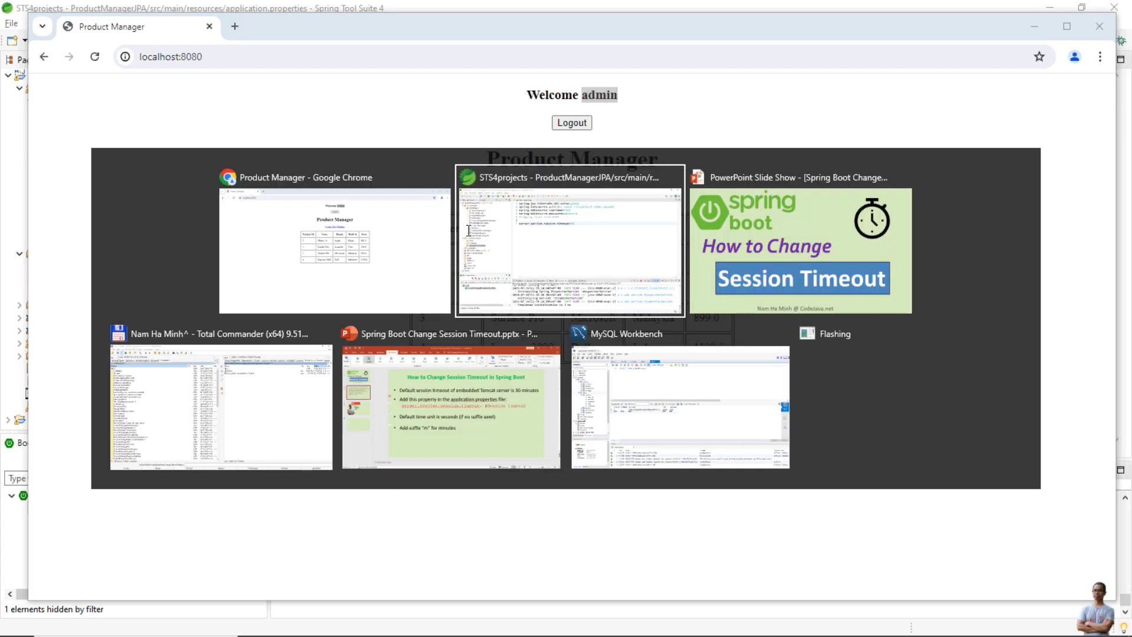
pyautogui.hotkey('alt', 'Tab')
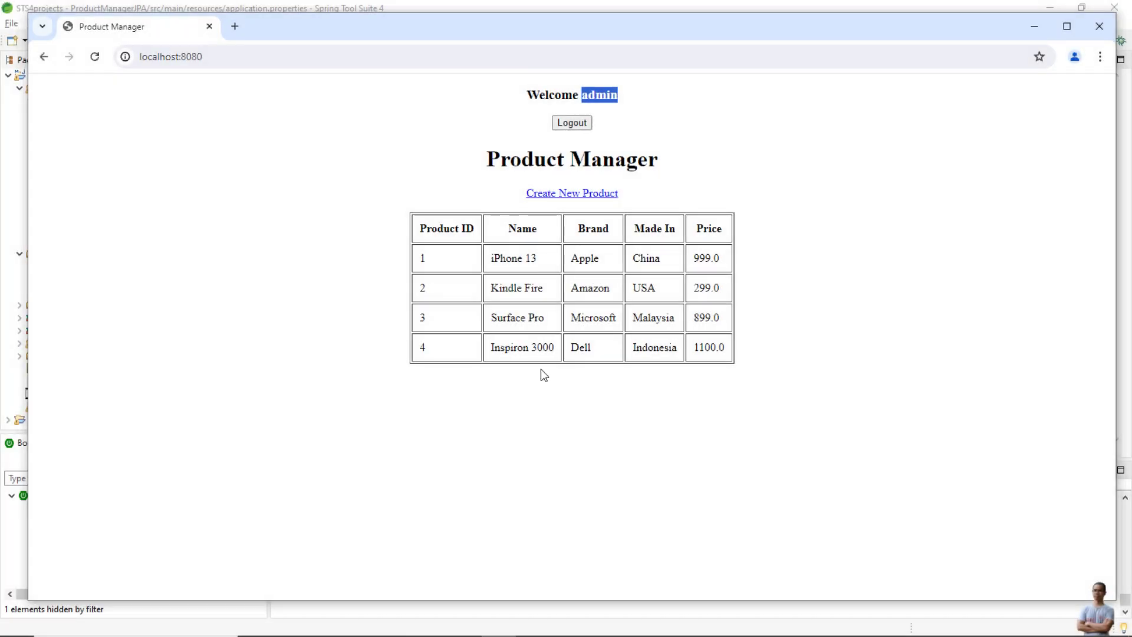
pyautogui.click(284, 57)
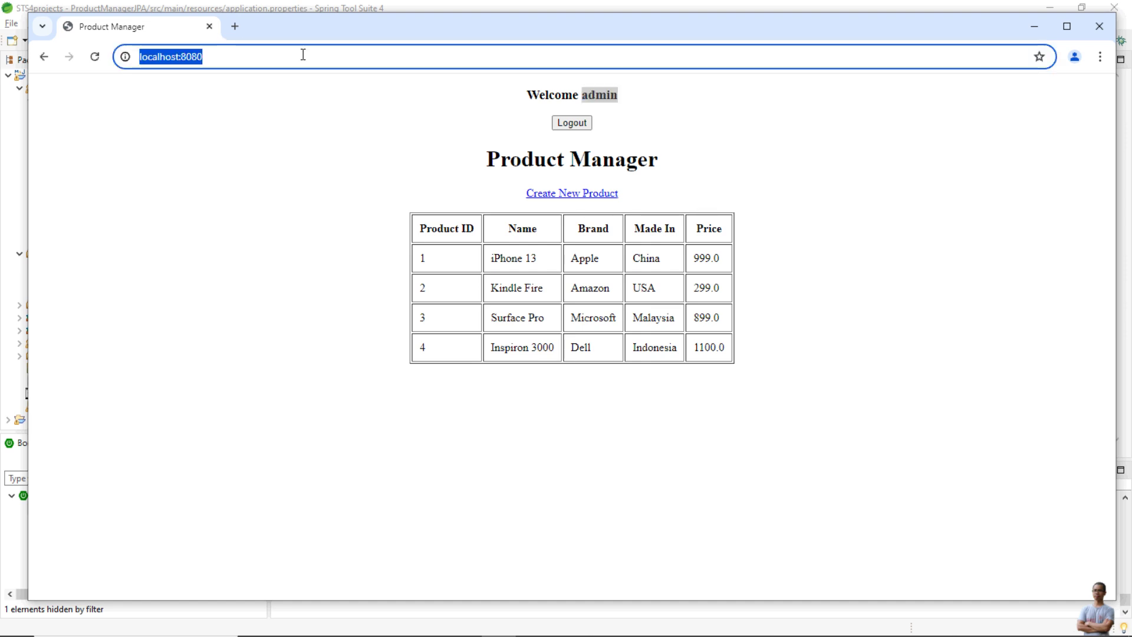
pyautogui.click(286, 56)
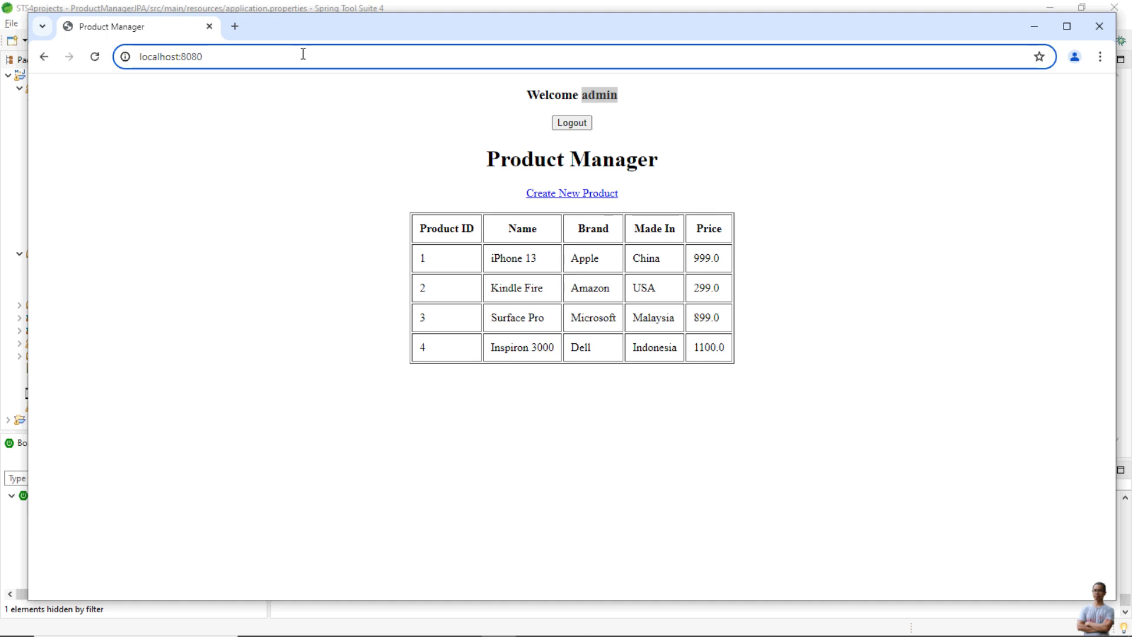
pyautogui.press('Return')
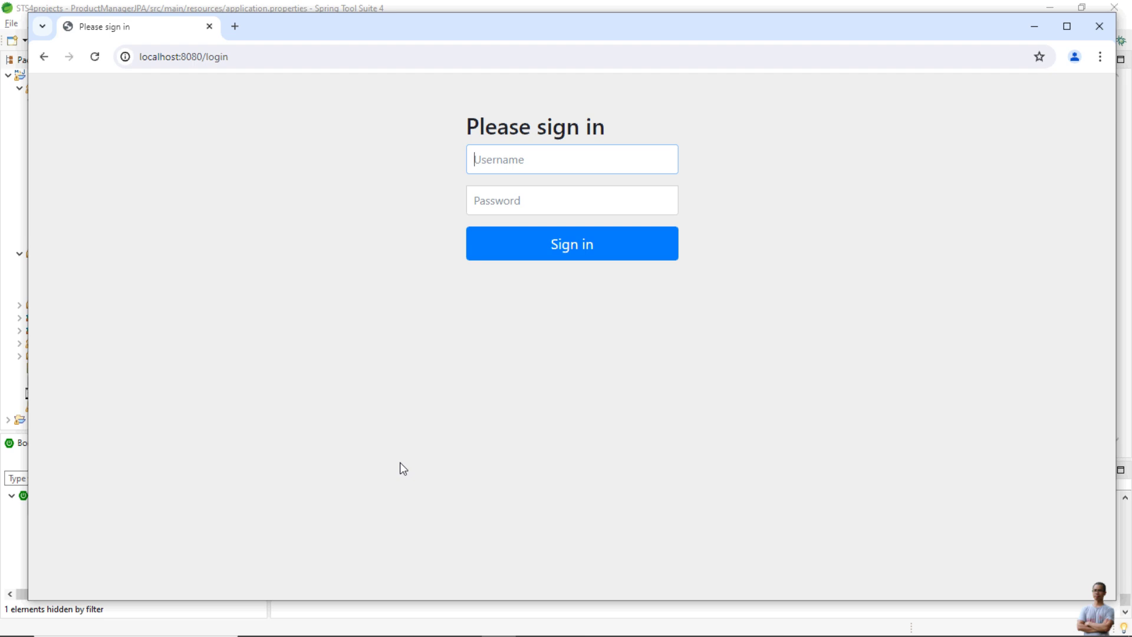
# Replace the 2m session timeout value with 300
pyautogui.hotkey('alt', 'Tab')
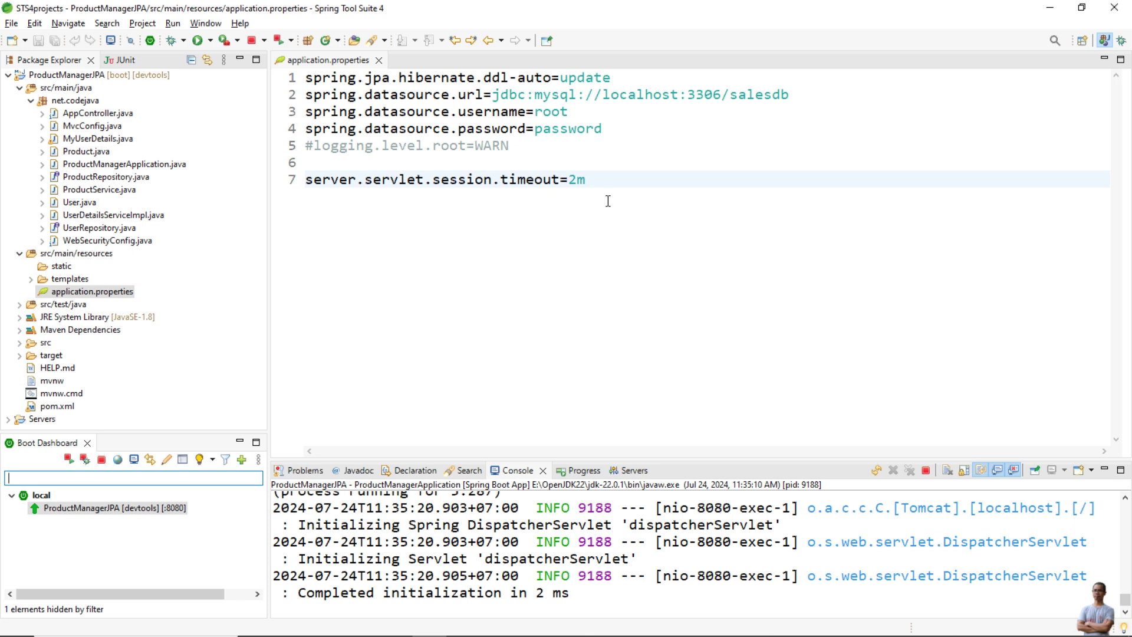
pyautogui.click(603, 181)
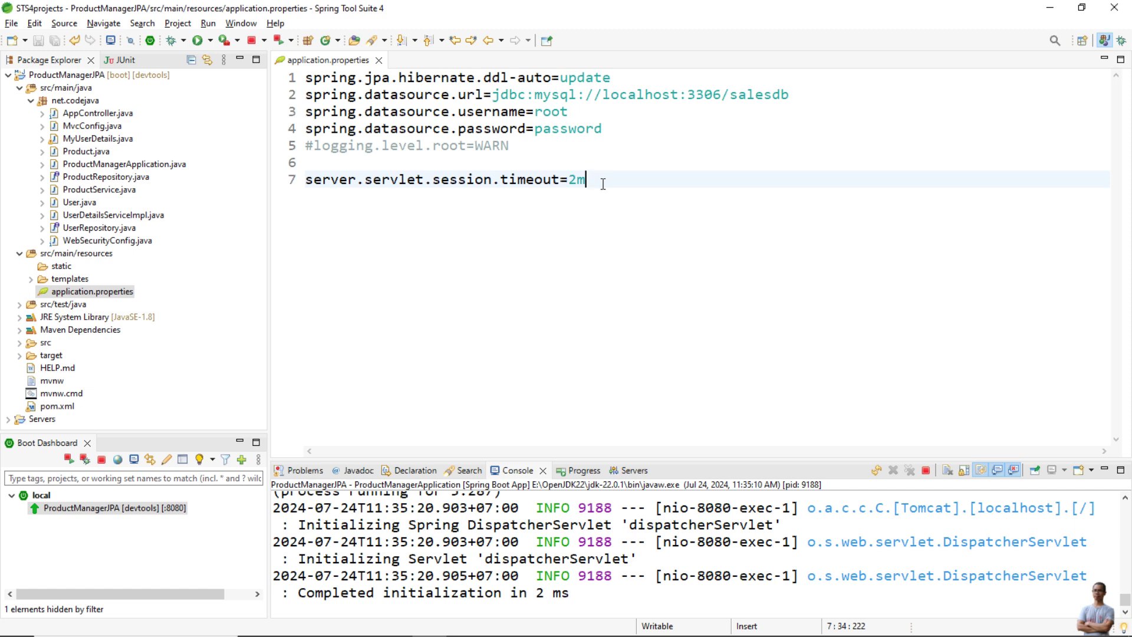
pyautogui.press('BackSpace')
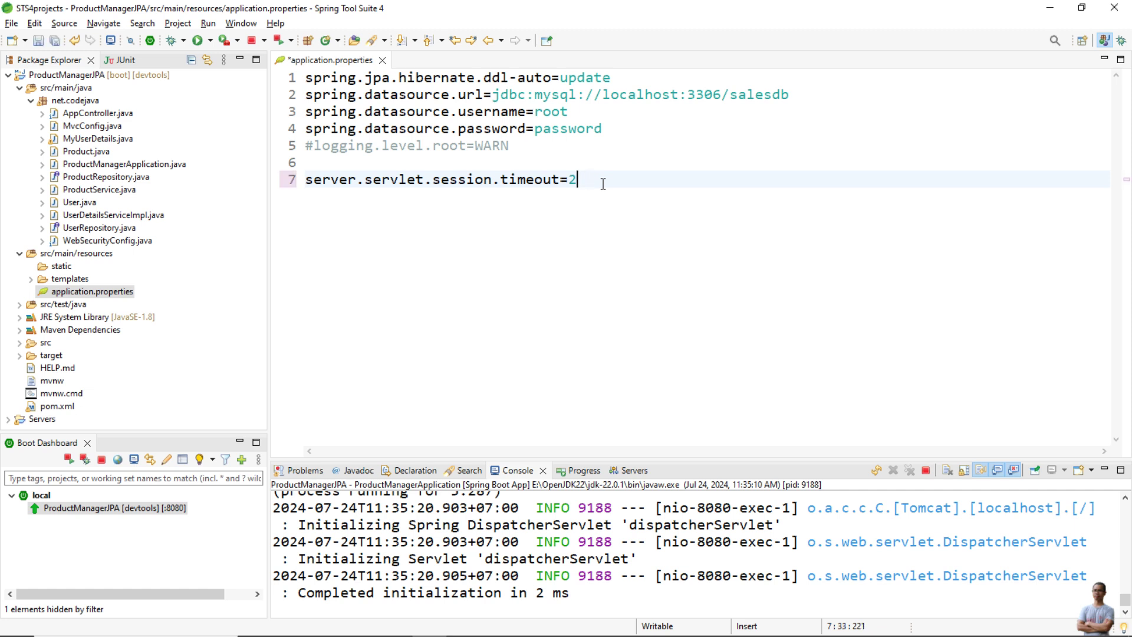
pyautogui.press('BackSpace')
pyautogui.write('300')
# Save application.properties and stop ProductManagerJPA from the Boot Dashboard
pyautogui.hotkey('ctrl', 's')
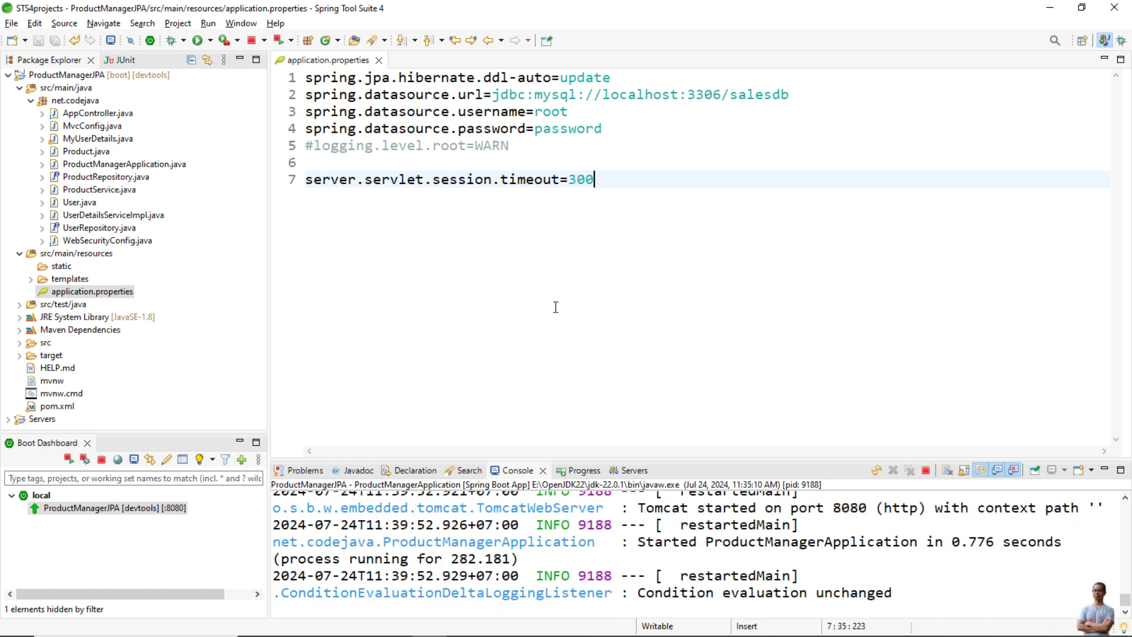
pyautogui.rightClick(169, 511)
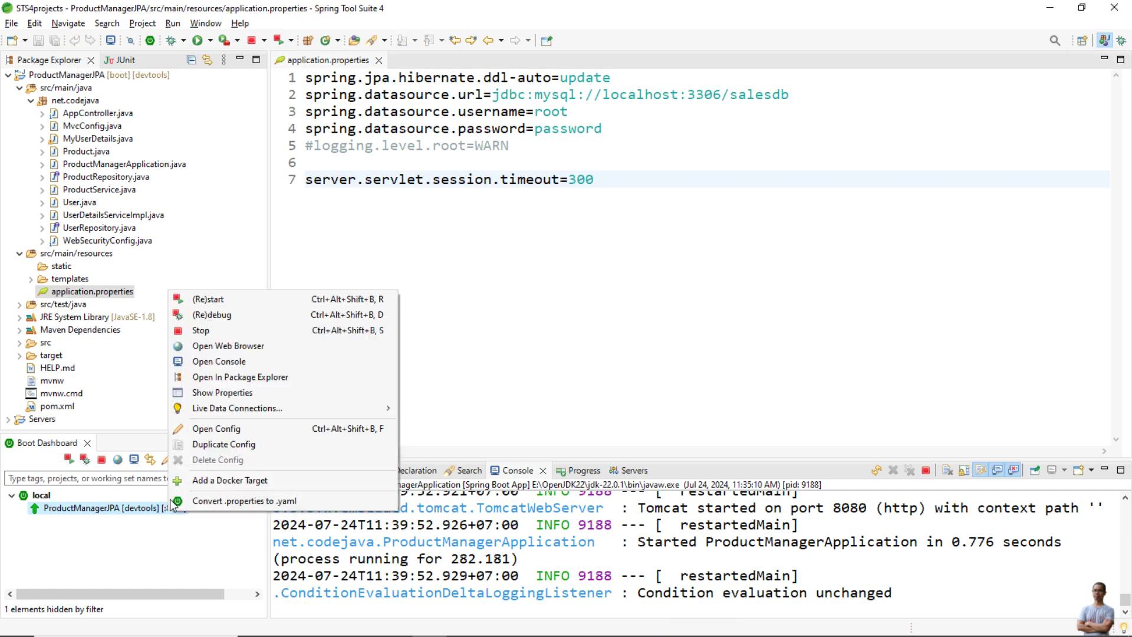
pyautogui.click(236, 332)
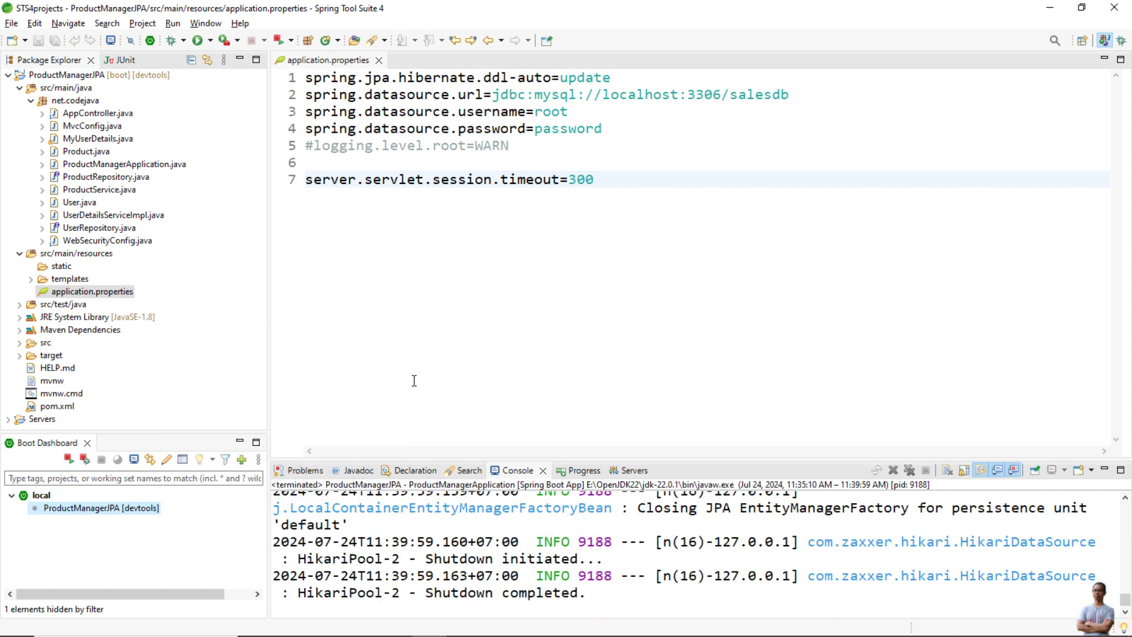